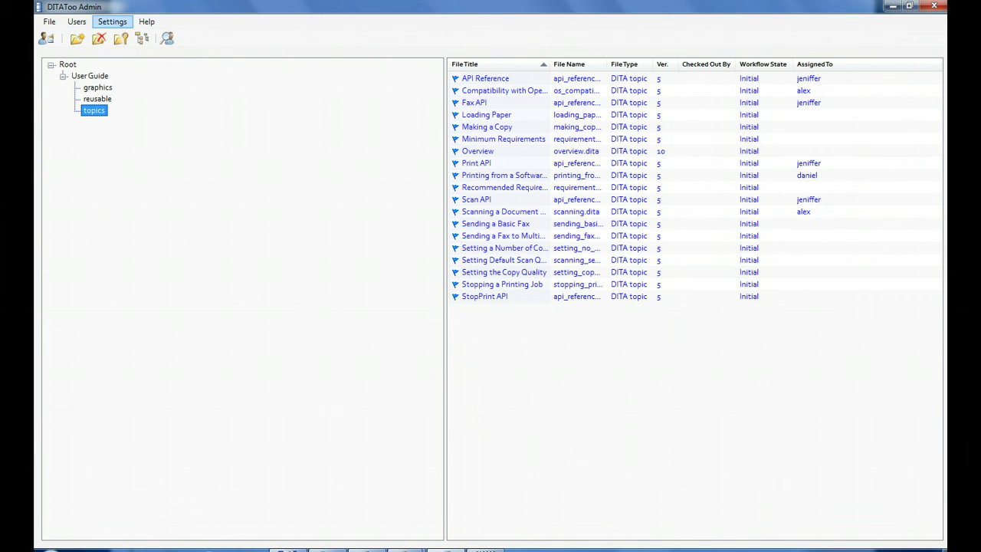
In the workflow states editor, add two new states named Review and Approved.
key(Down)
key(Down)
key(Down)
key(Return)
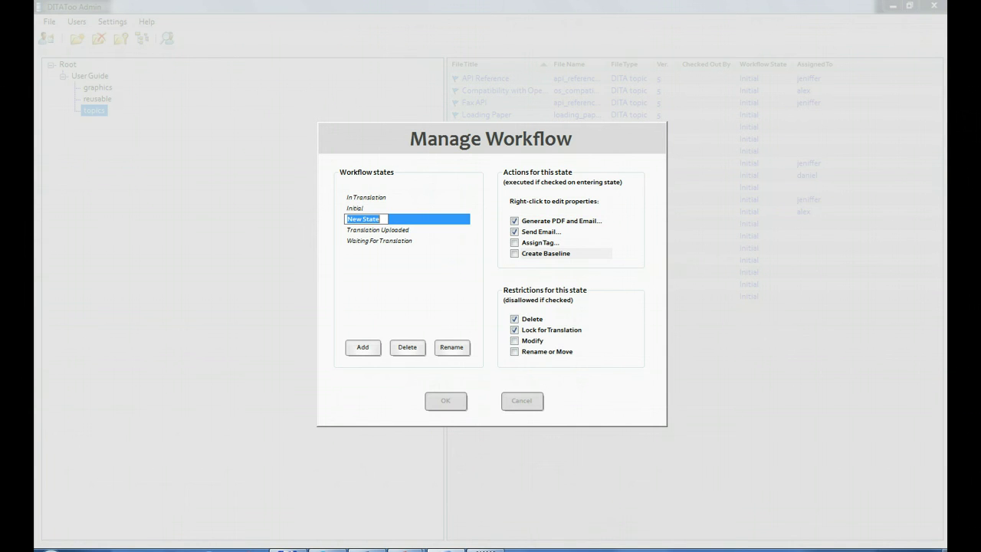
text(Review)
key(Return)
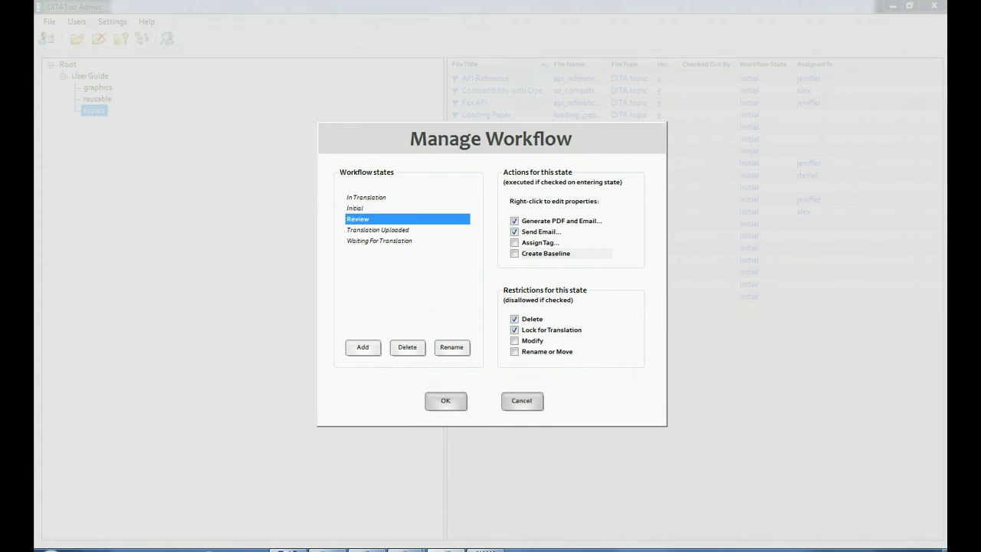
click(362, 347)
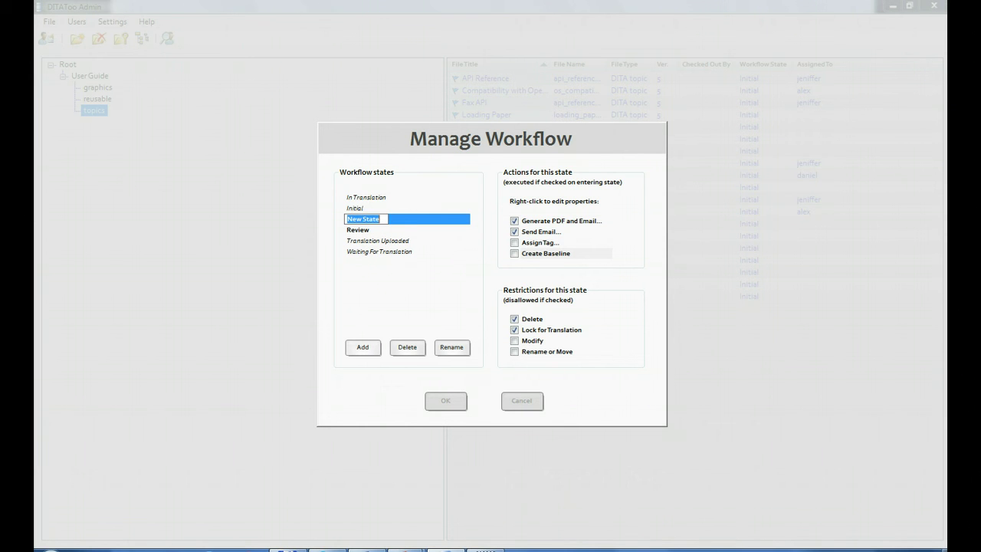
text(Approved)
key(Return)
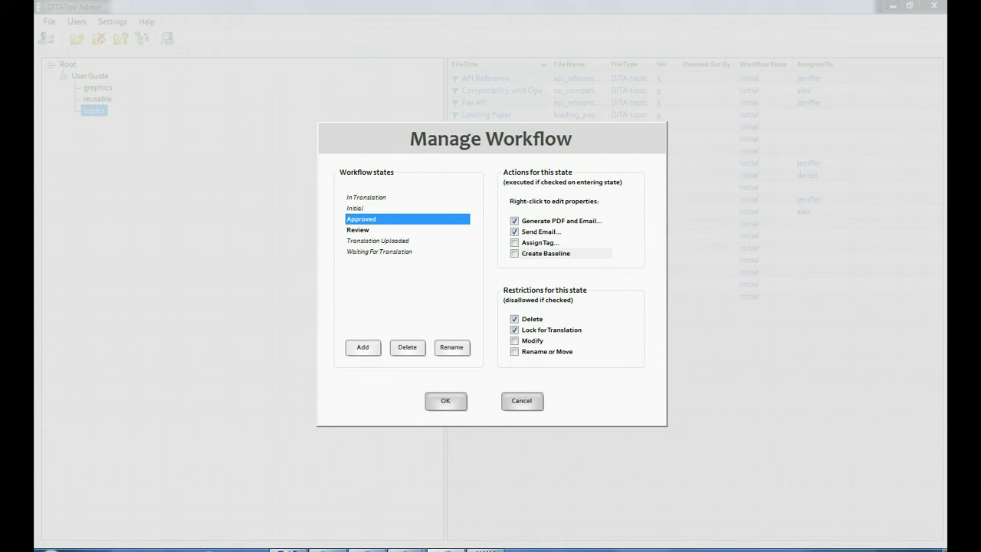
Enable the Generate PDF and Send Email actions for the Review state.
click(368, 230)
click(514, 220)
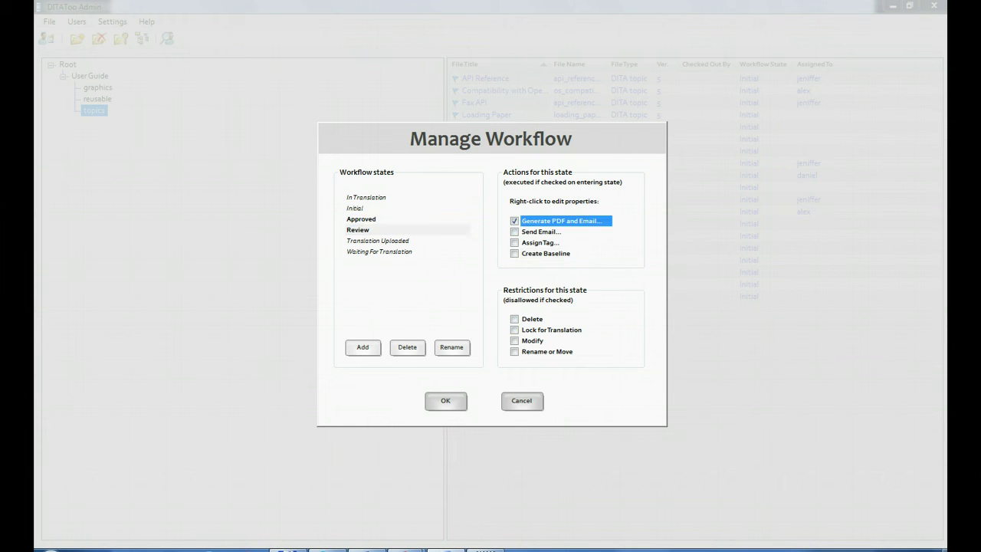
click(515, 232)
Address the Review e-mail to the reviewer with the message 'Hi, Please review. Thanks'.
right_click(575, 232)
click(591, 241)
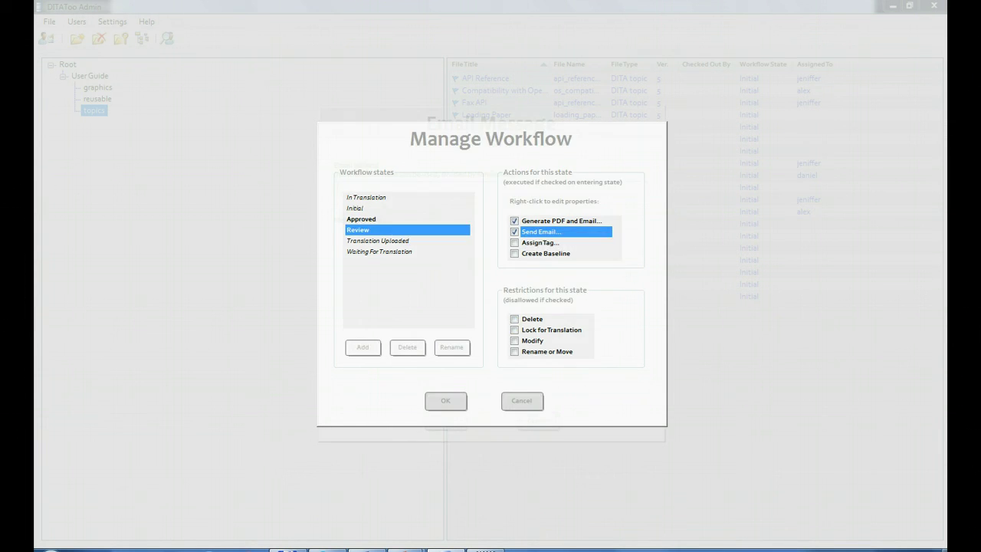
text(rev)
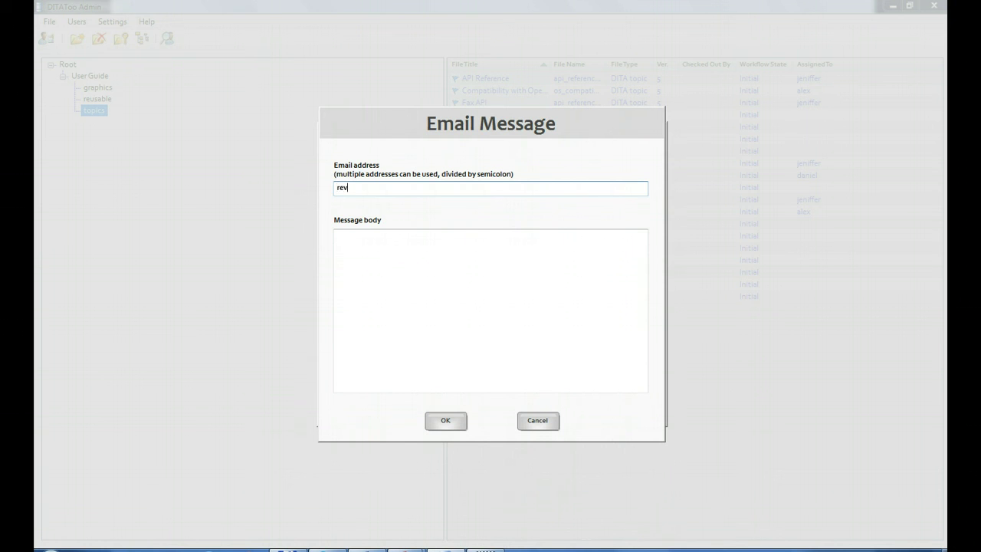
text(iewer@company.com)
click(337, 235)
text(Hi,)
key(Return)
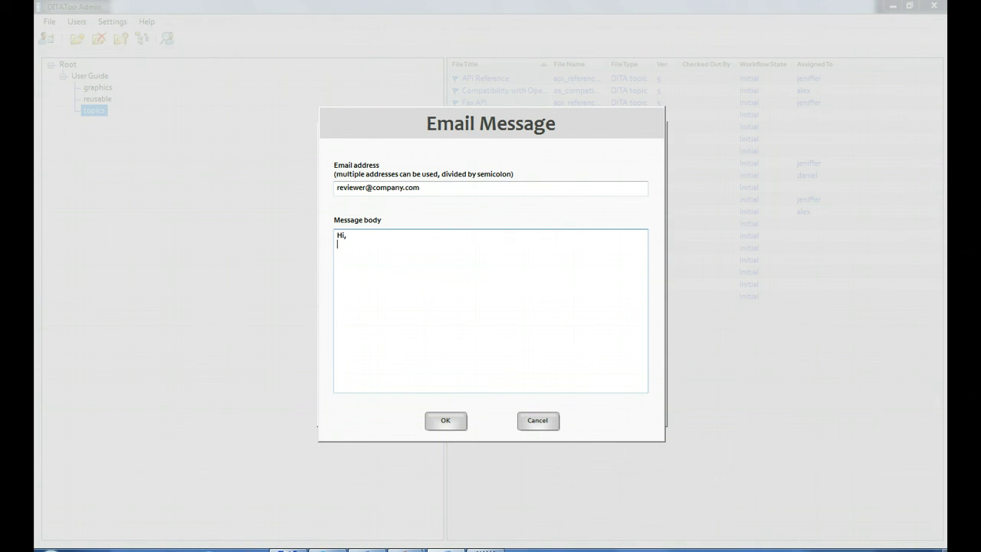
key(Return)
text(Please review.)
key(Return)
key(Return)
text(Thanks)
click(445, 421)
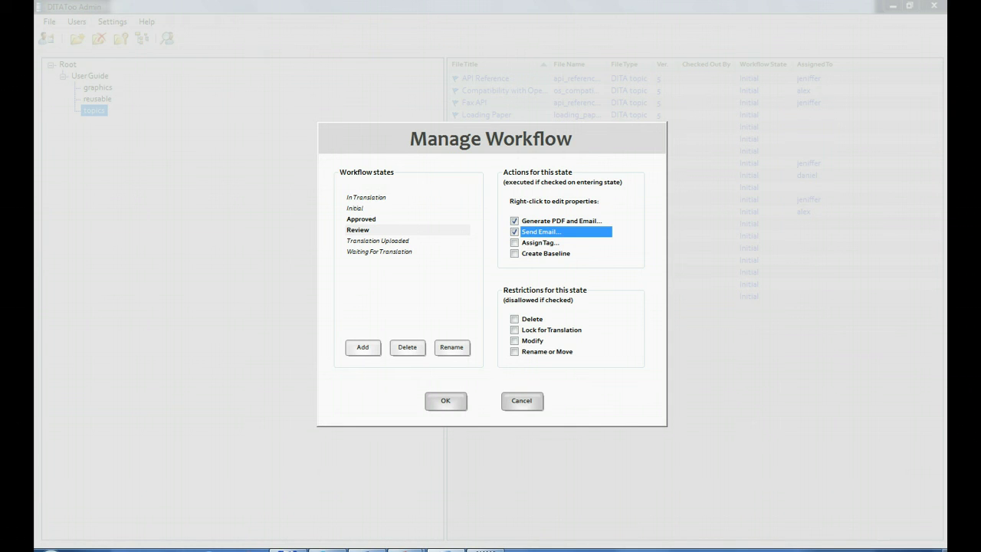
Forbid Delete in both the Review and Approved states, then save the workflow states.
click(515, 319)
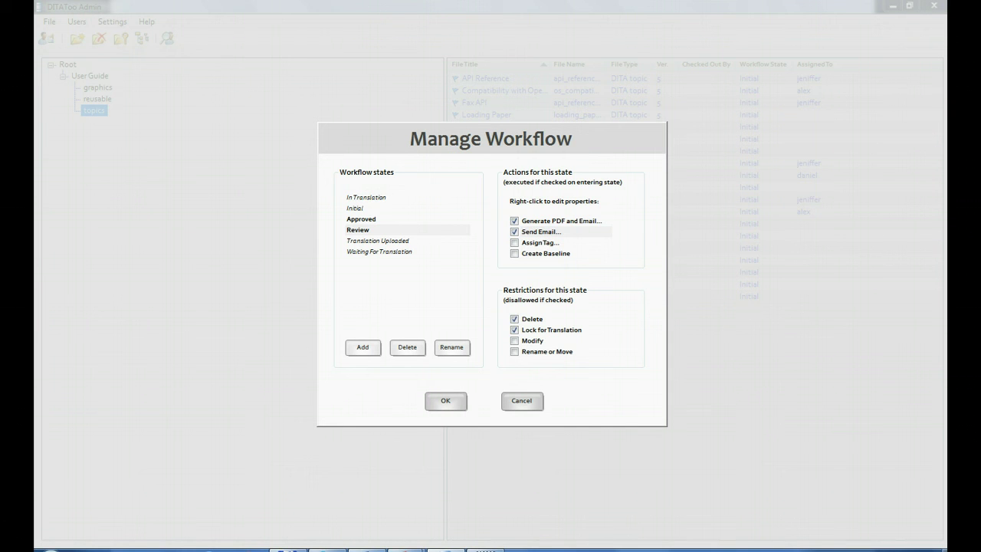
click(362, 219)
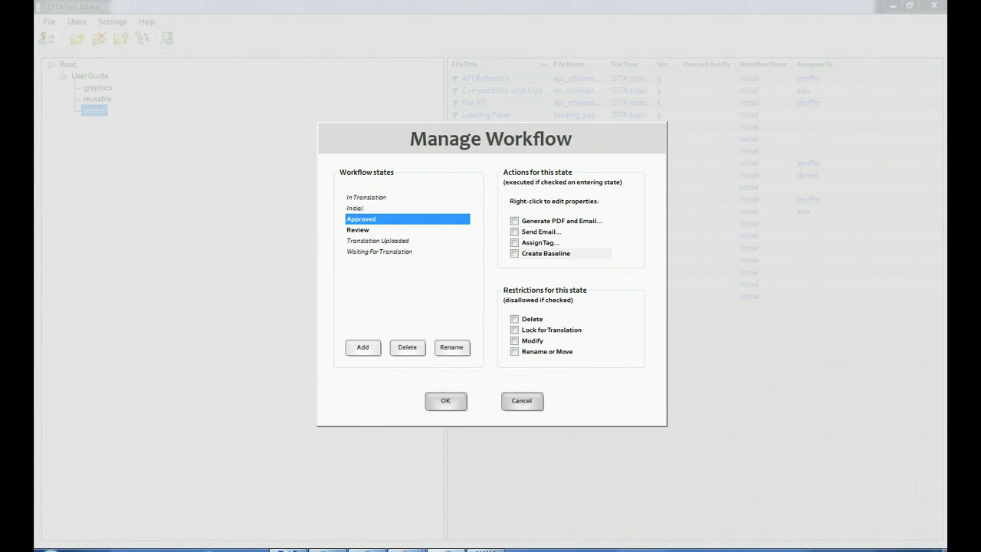
click(514, 319)
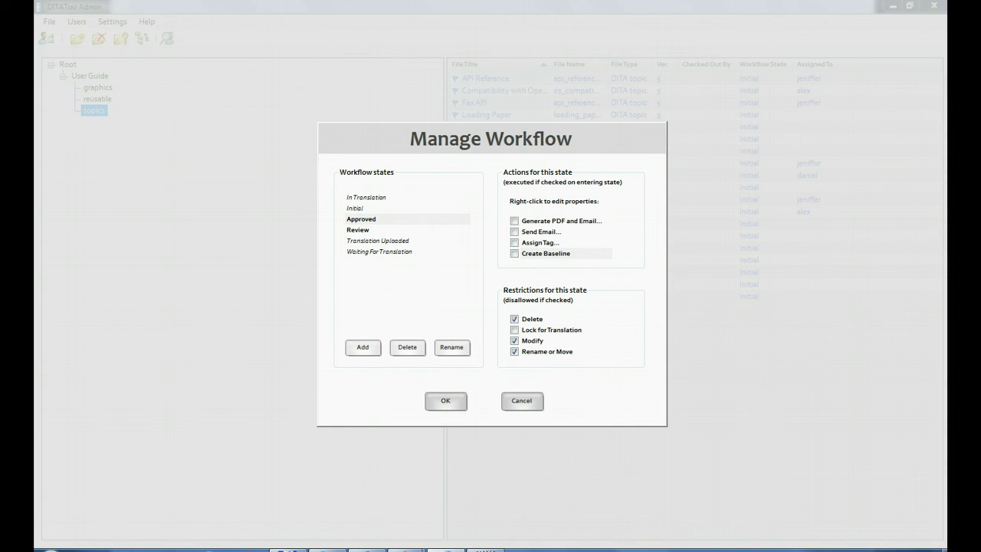
click(445, 401)
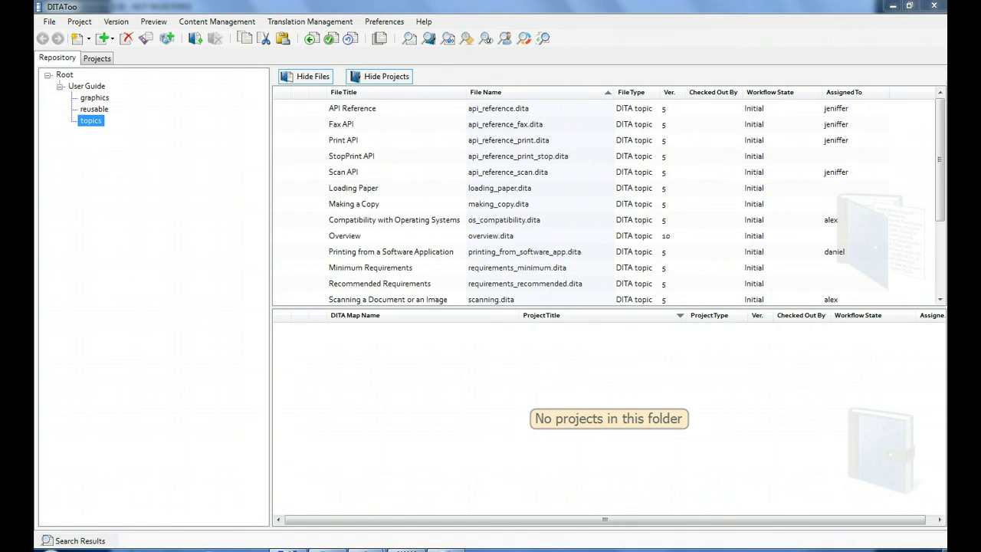
Change the Overview topic's workflow state from Initial to Approved.
click(350, 235)
right_click(350, 235)
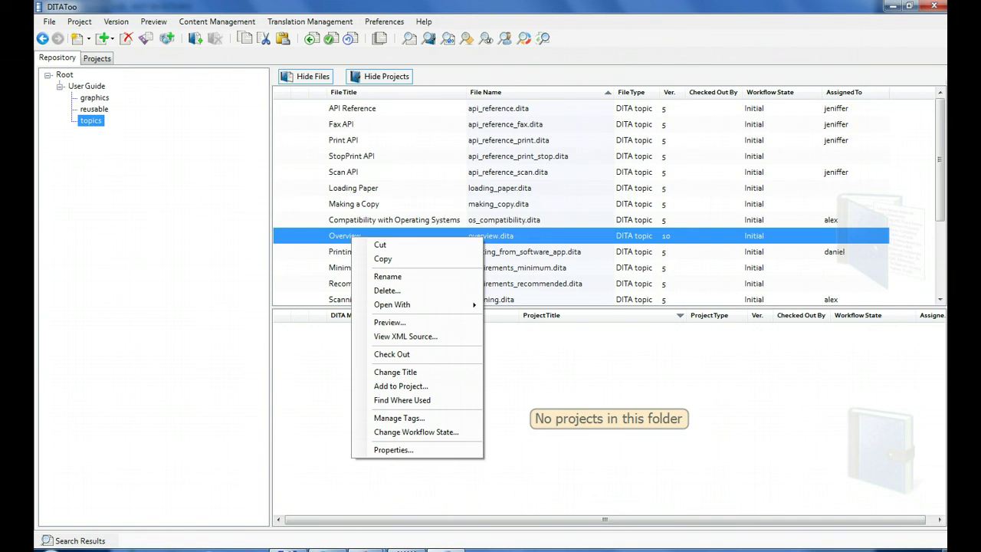
click(416, 431)
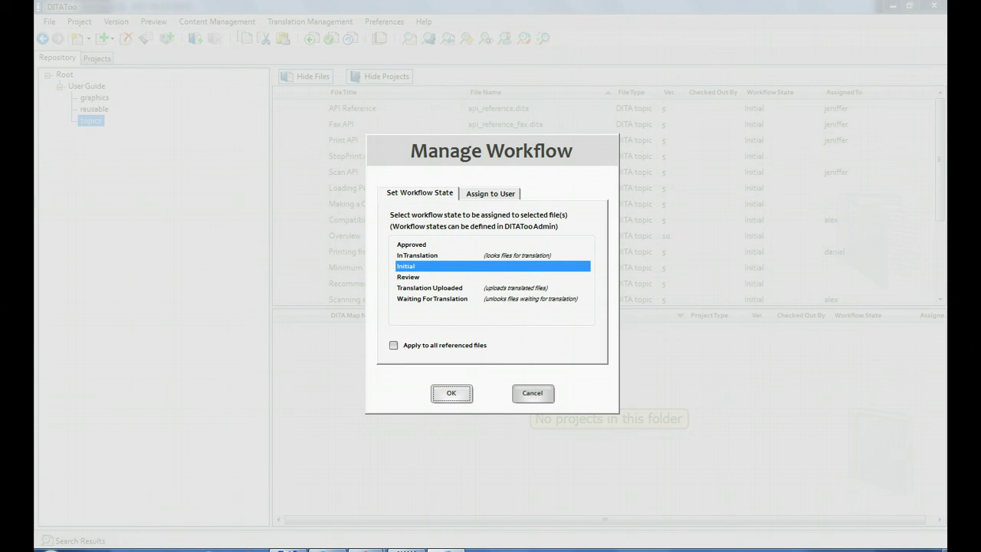
key(ctrl+Tab)
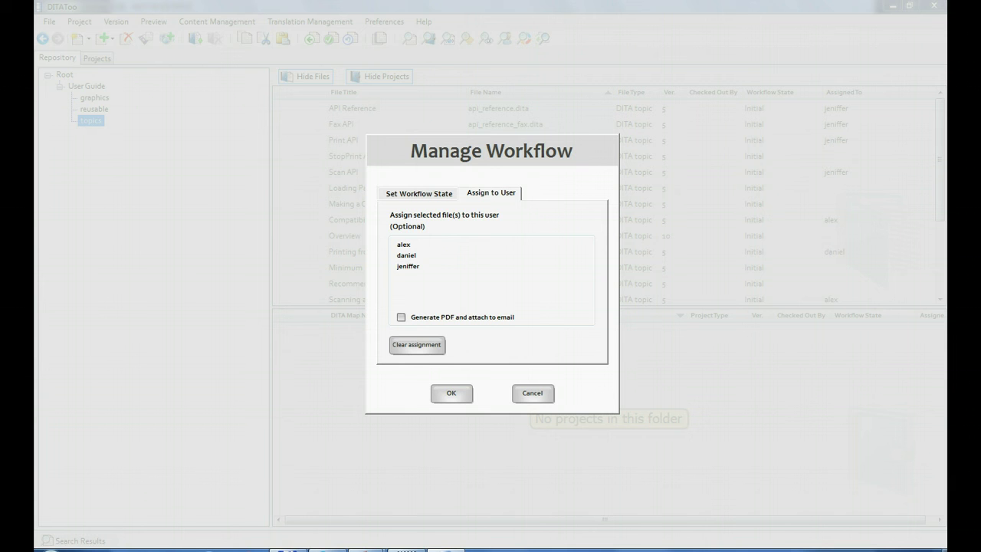
key(ctrl+Tab)
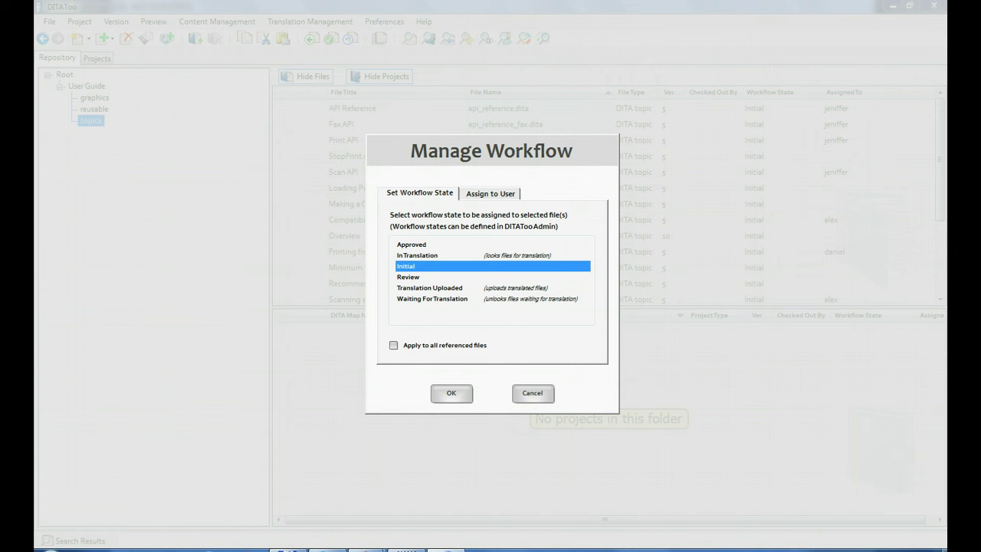
key(Up)
key(Up)
key(Return)
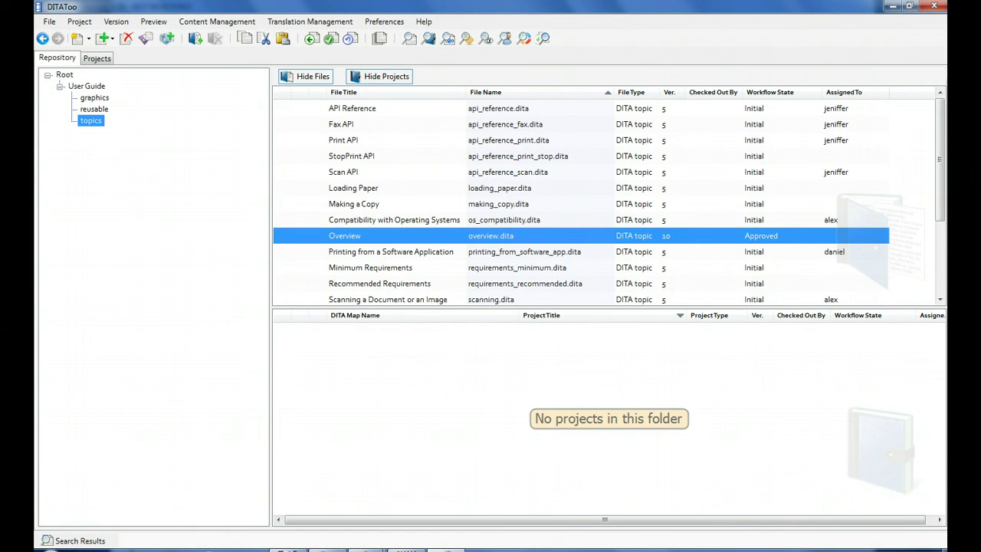
right_click(430, 238)
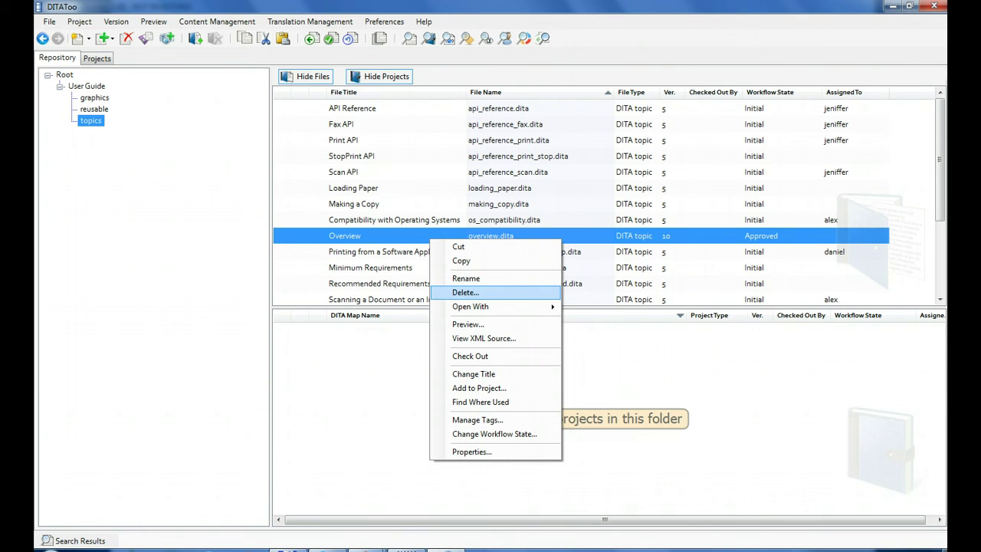
click(465, 292)
click(450, 351)
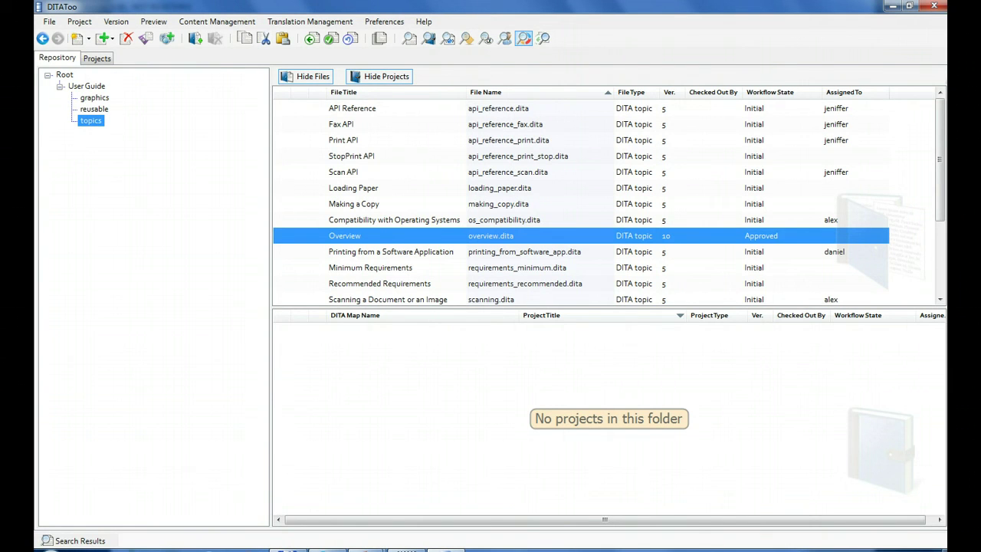
Find files in the Approved state, then the Initial state, then files assigned to you.
click(523, 38)
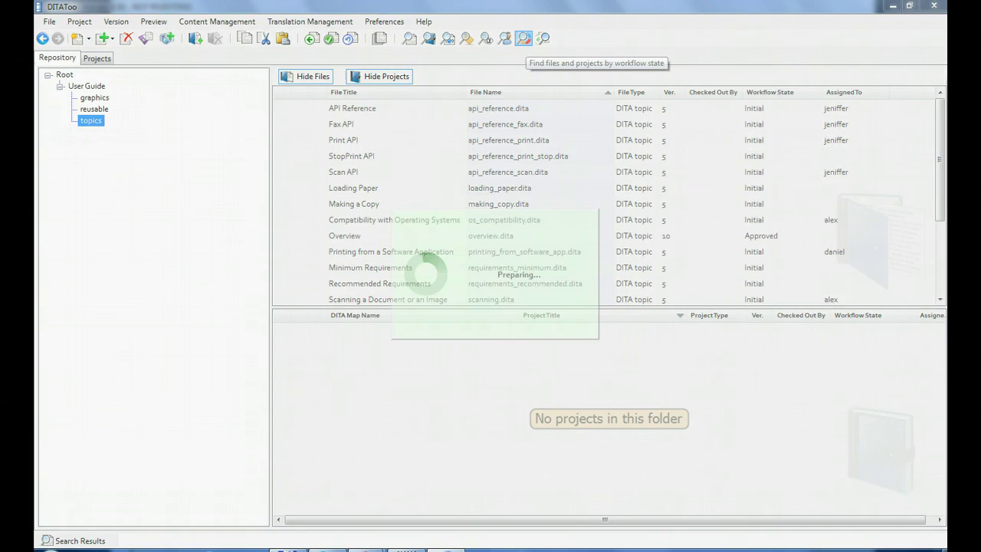
click(415, 215)
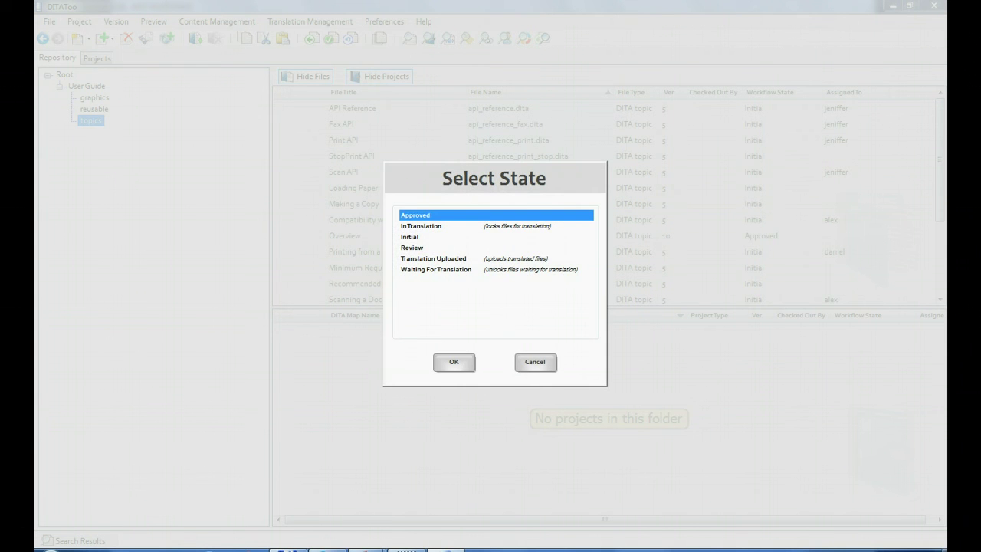
click(454, 361)
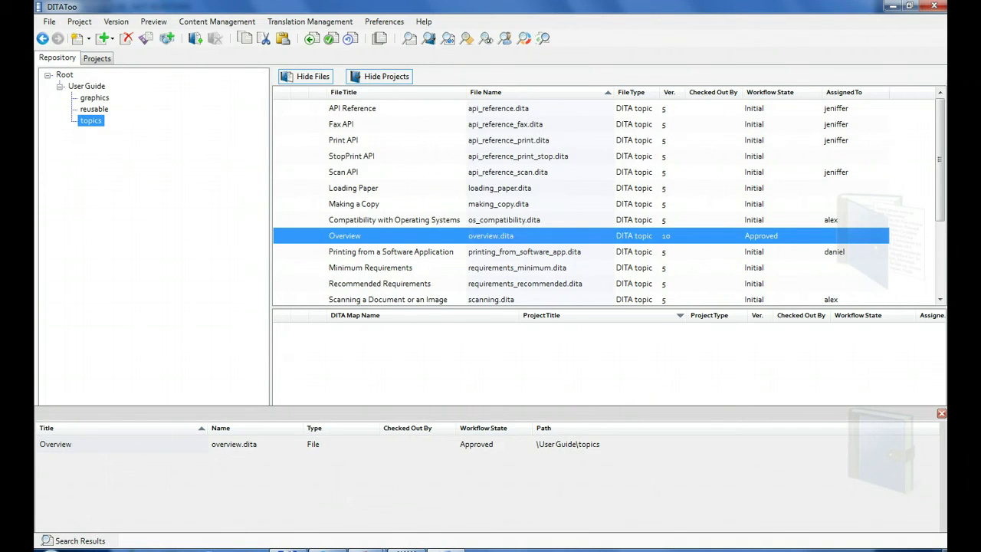
click(524, 39)
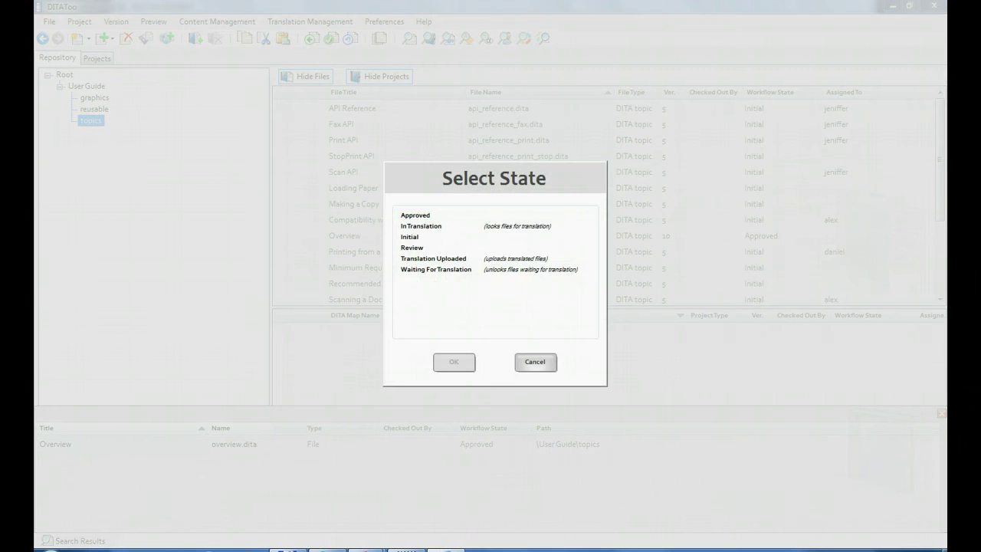
click(410, 237)
key(Return)
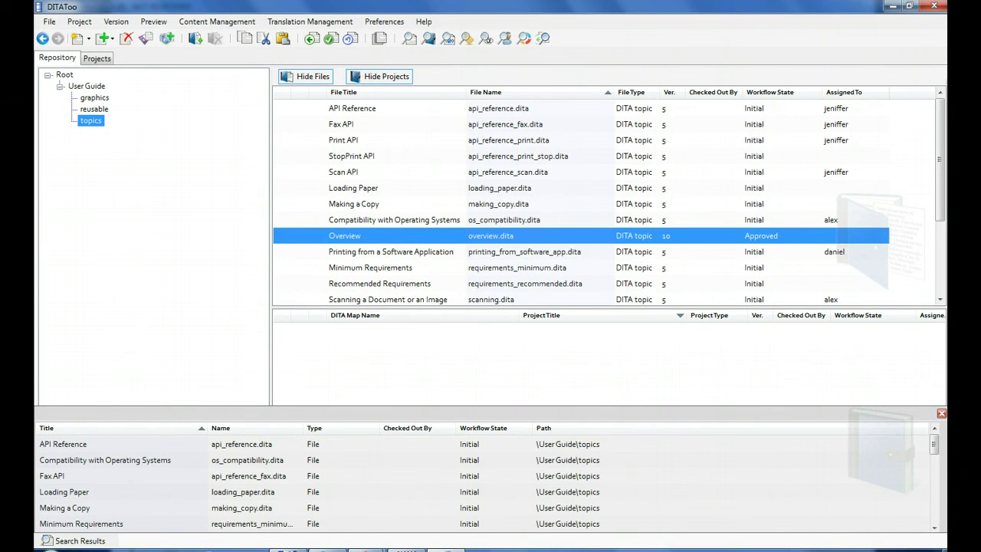
click(505, 38)
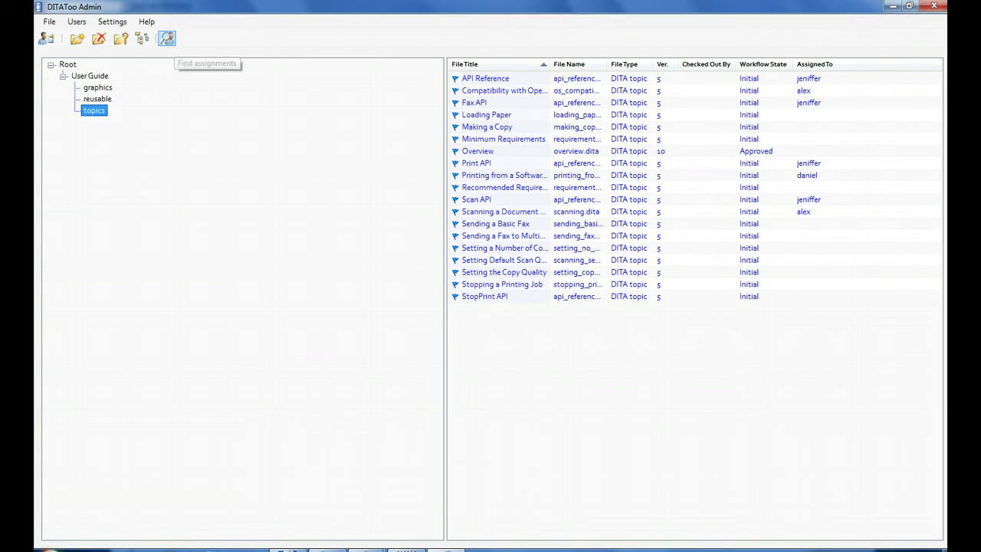
Open Find Assignments and list the assigned files of the first three users in turn.
click(168, 39)
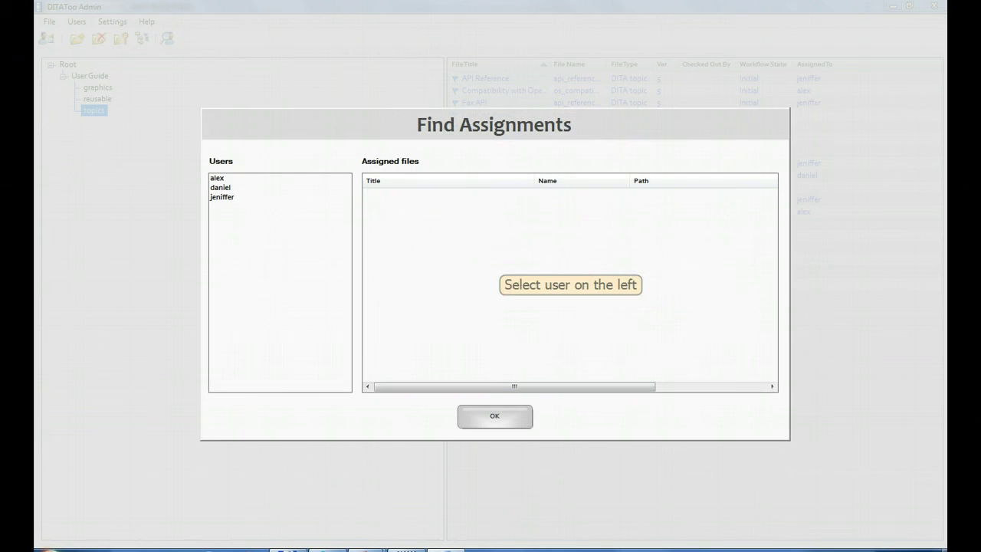
click(217, 178)
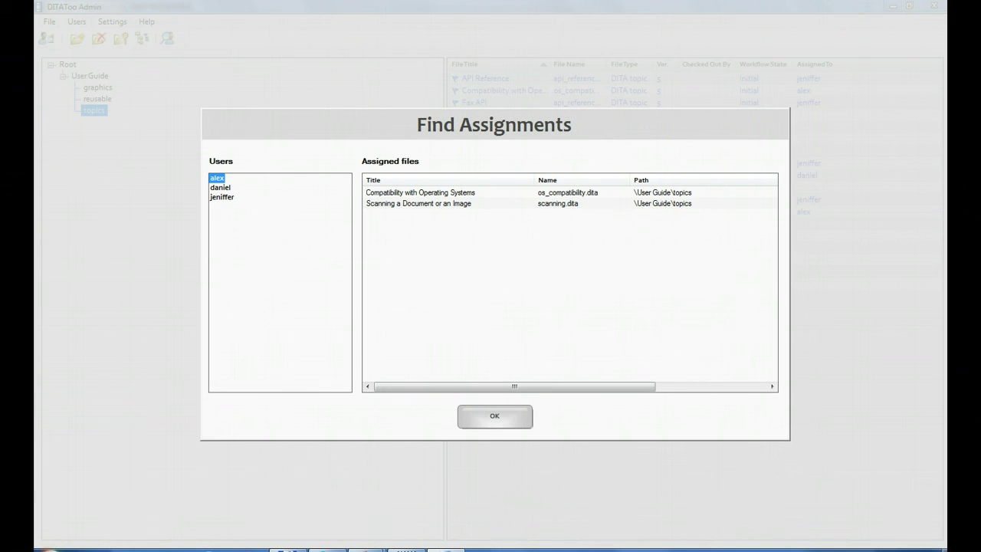
click(220, 187)
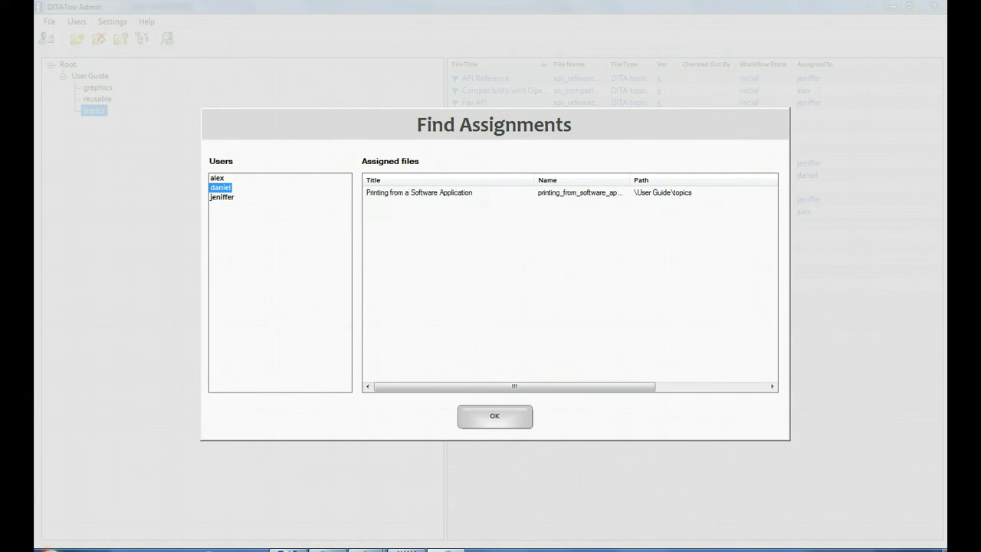
click(222, 197)
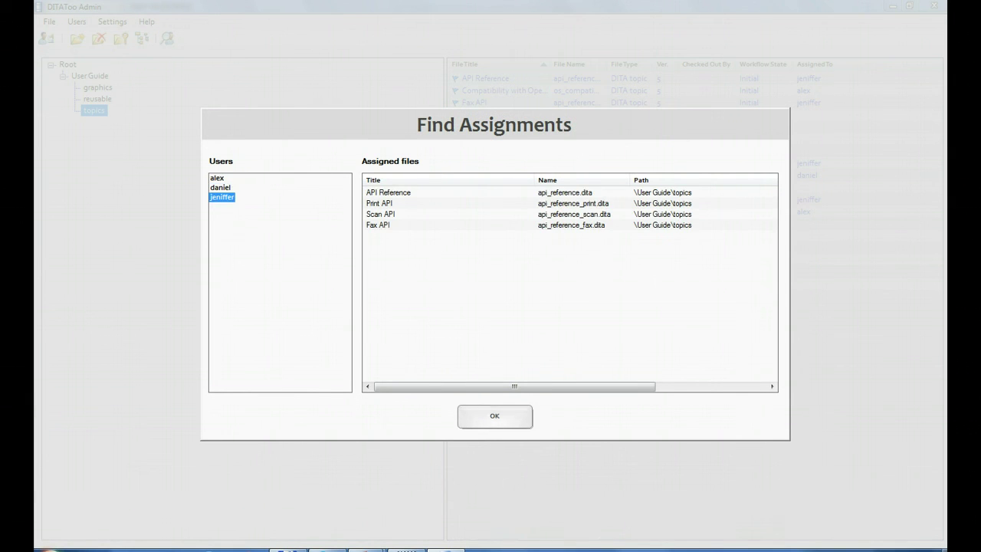